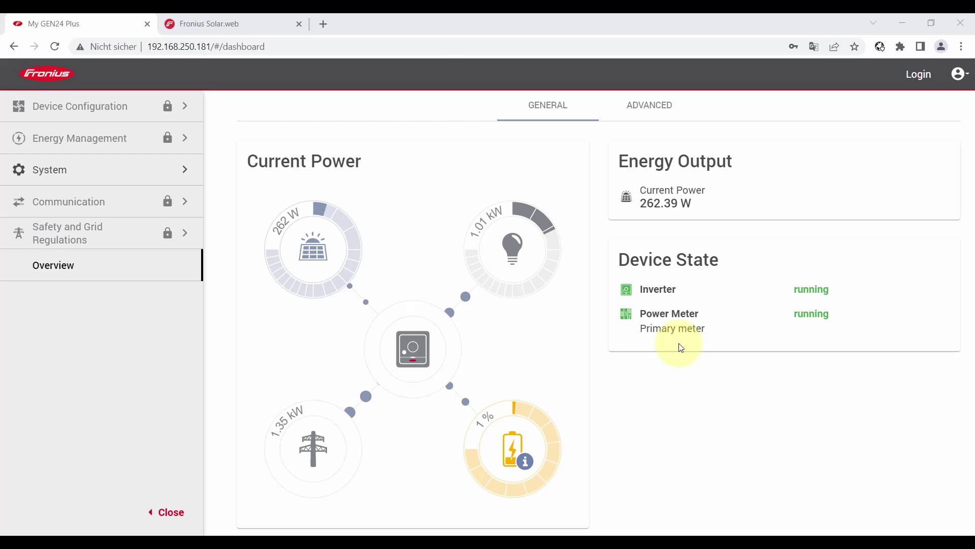
pyautogui.click(917, 80)
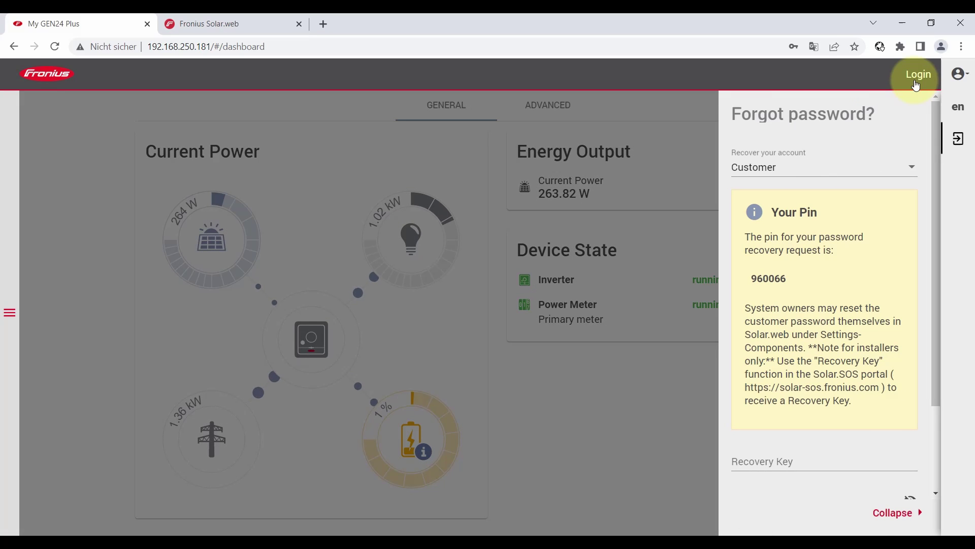
pyautogui.click(840, 174)
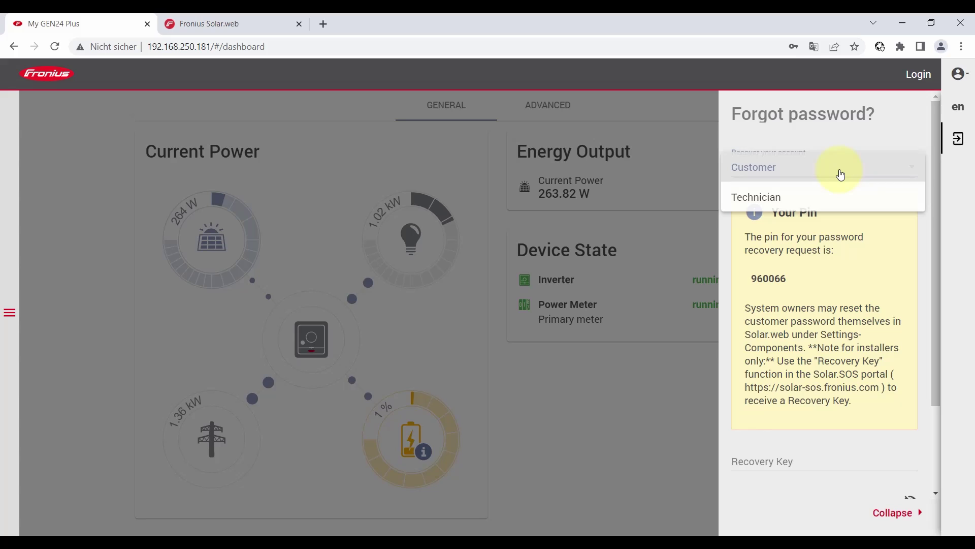
pyautogui.click(768, 169)
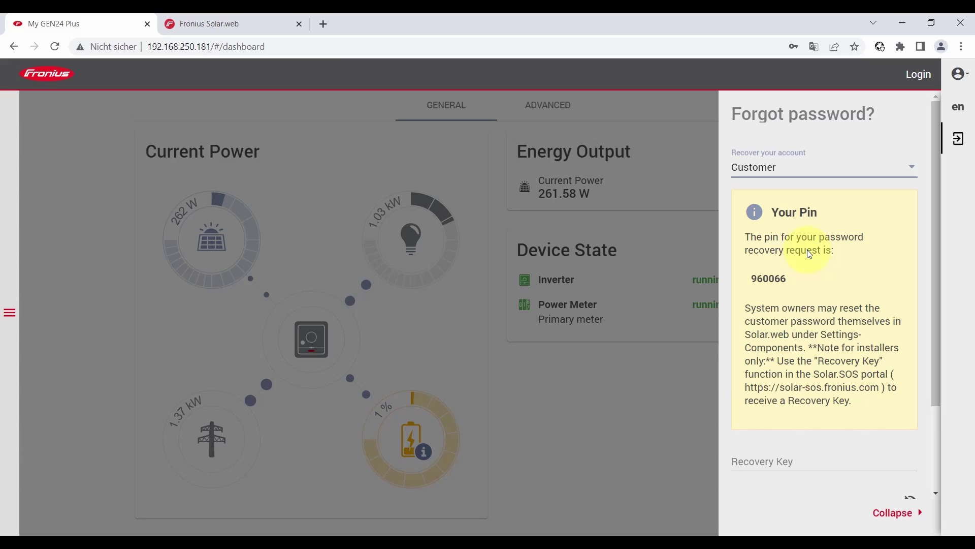
pyautogui.doubleClick(773, 278)
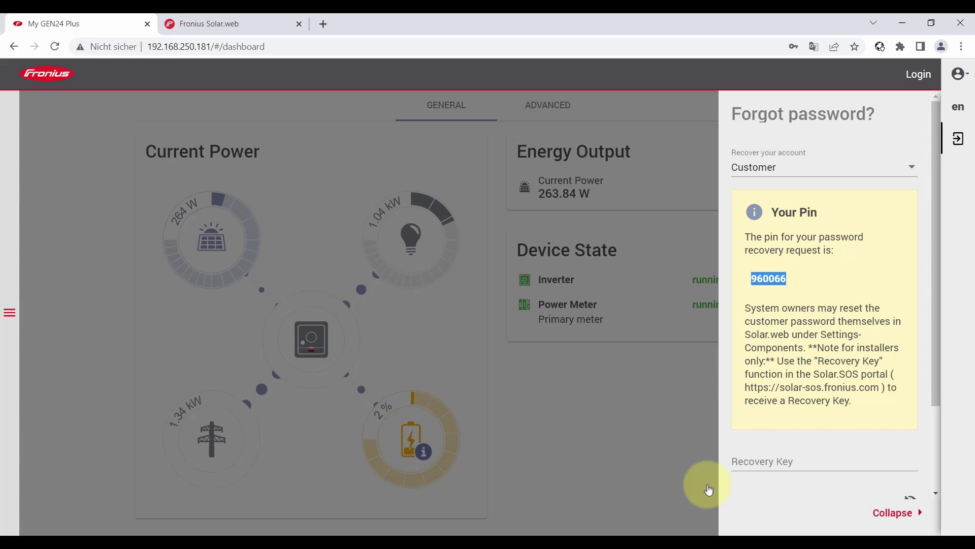
# Connect the PC's Wi-Fi to MyHomeWifi instead of the inverter network.
pyautogui.click(784, 543)
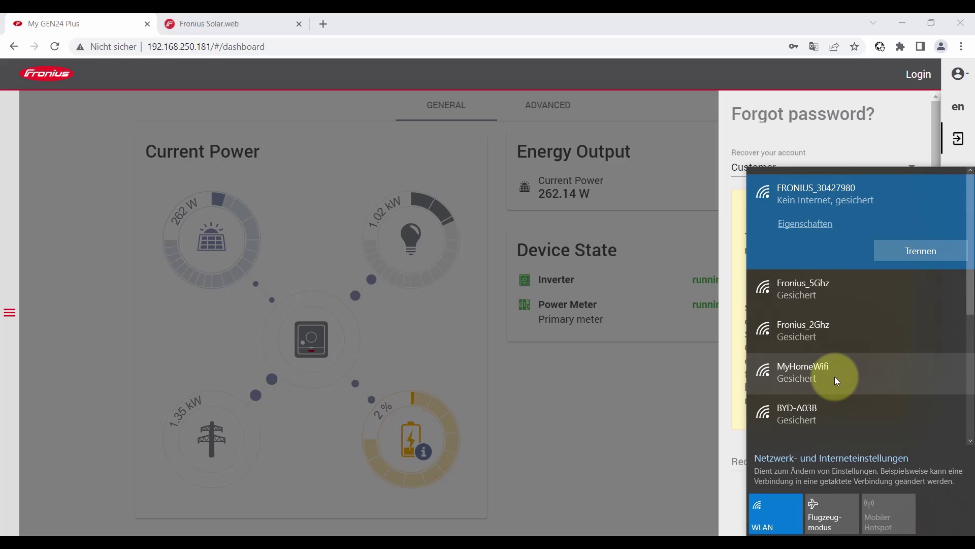
pyautogui.click(834, 375)
pyautogui.click(894, 377)
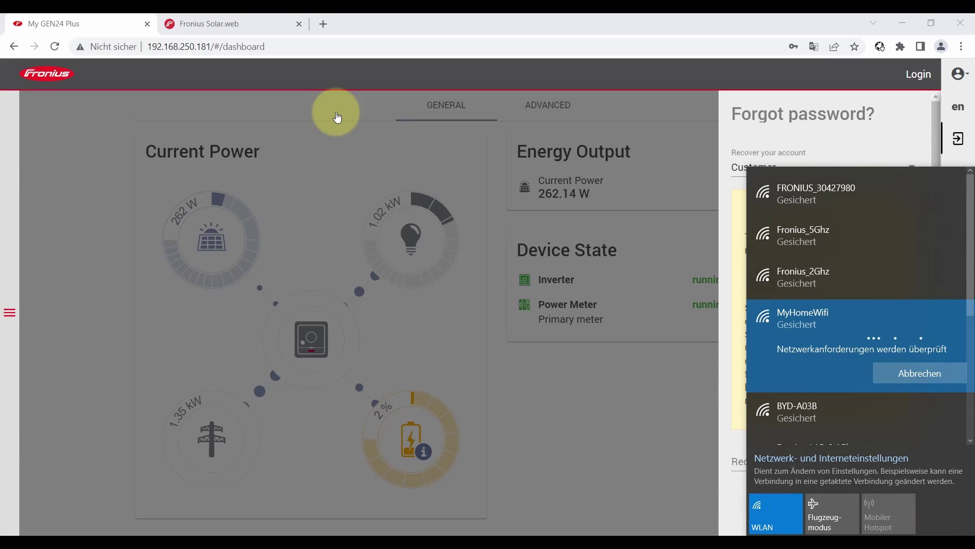
# Log in to Fronius Solar.web with the stored credentials to reach the PV system overview.
pyautogui.click(239, 32)
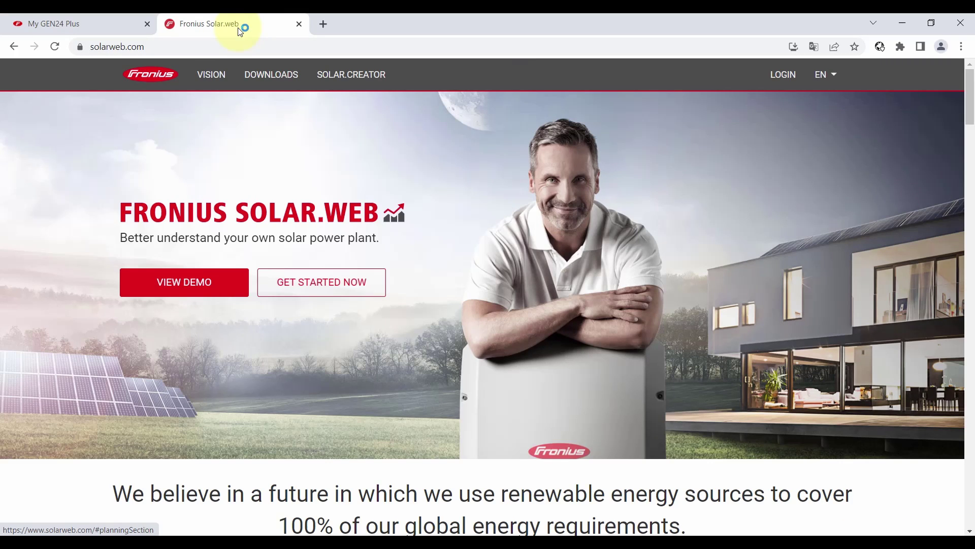
pyautogui.click(781, 80)
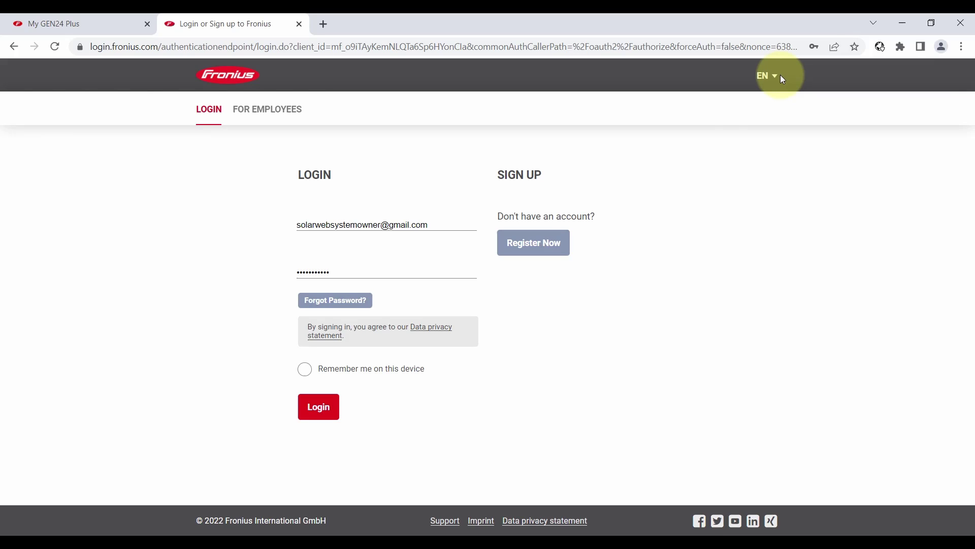
pyautogui.click(318, 410)
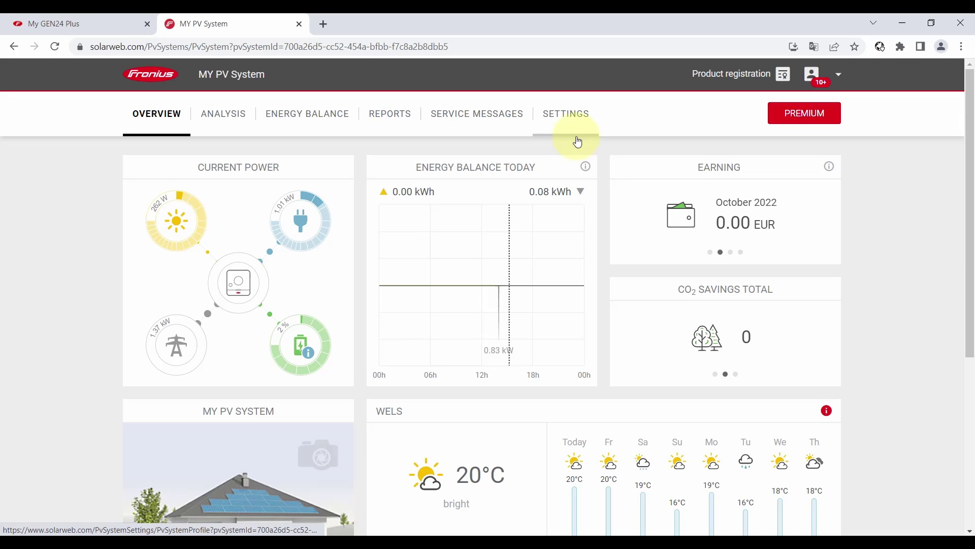
# Navigate the PV system settings via Change owner to the Components list.
pyautogui.click(571, 121)
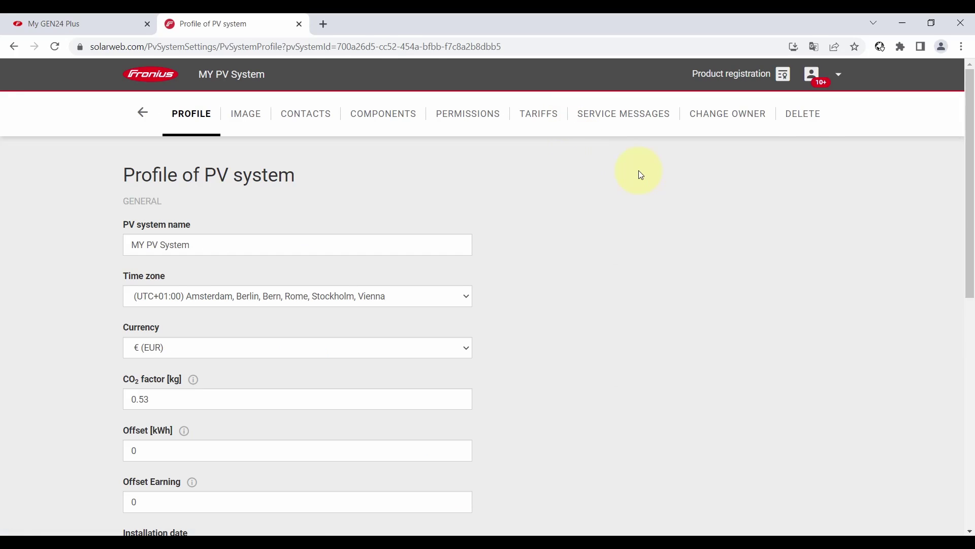
pyautogui.click(740, 119)
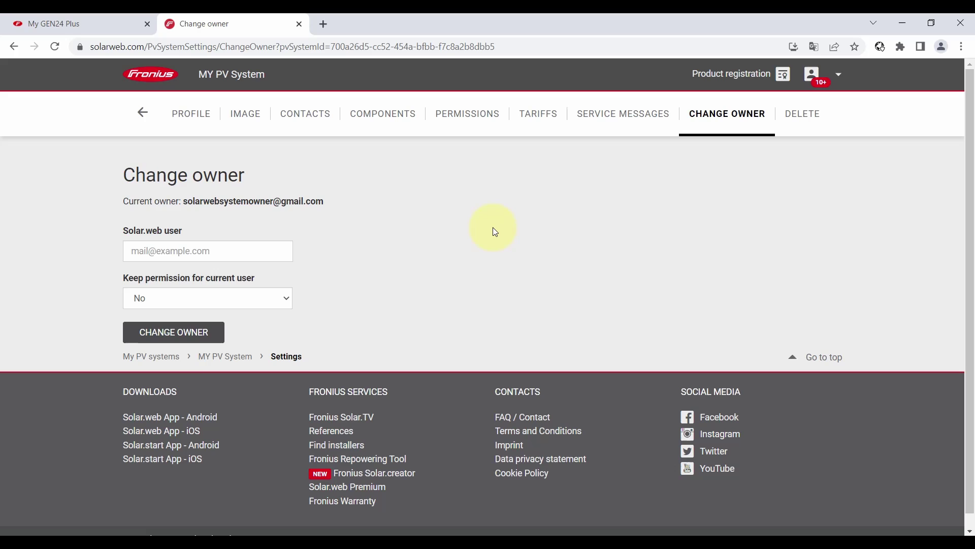
pyautogui.click(387, 119)
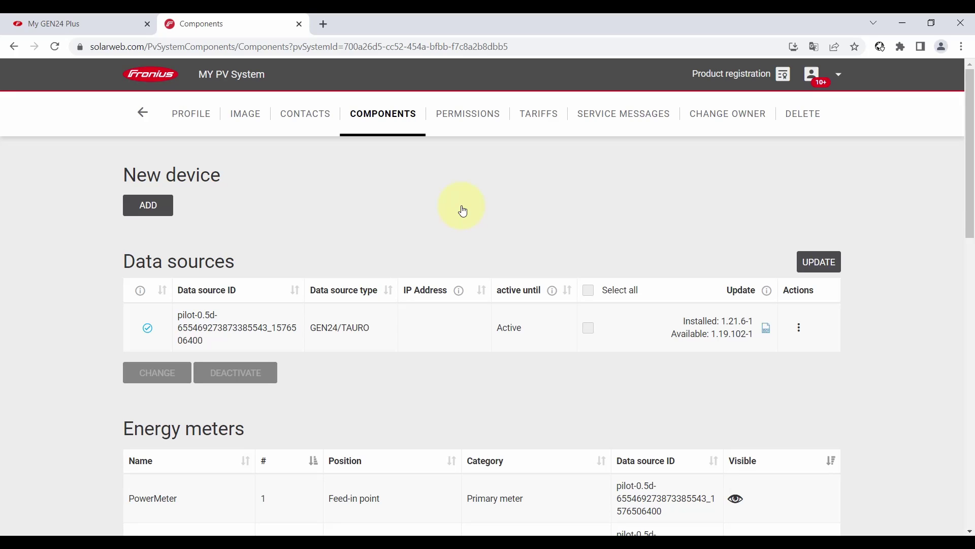
pyautogui.click(800, 332)
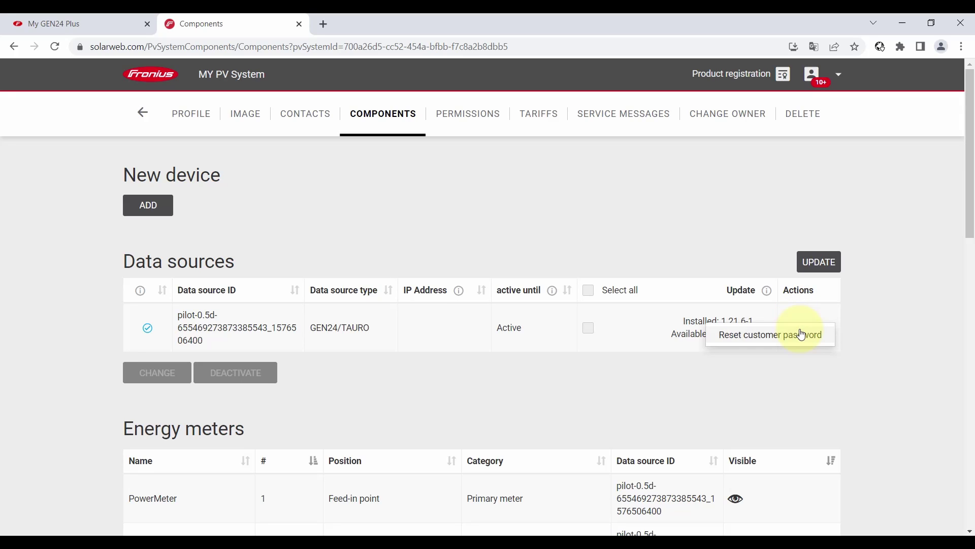
pyautogui.click(769, 336)
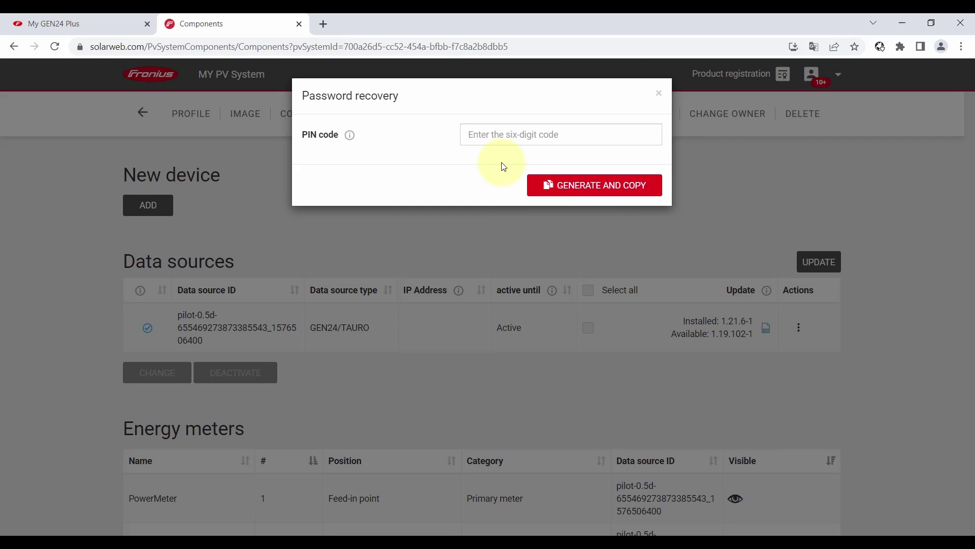
pyautogui.click(509, 135)
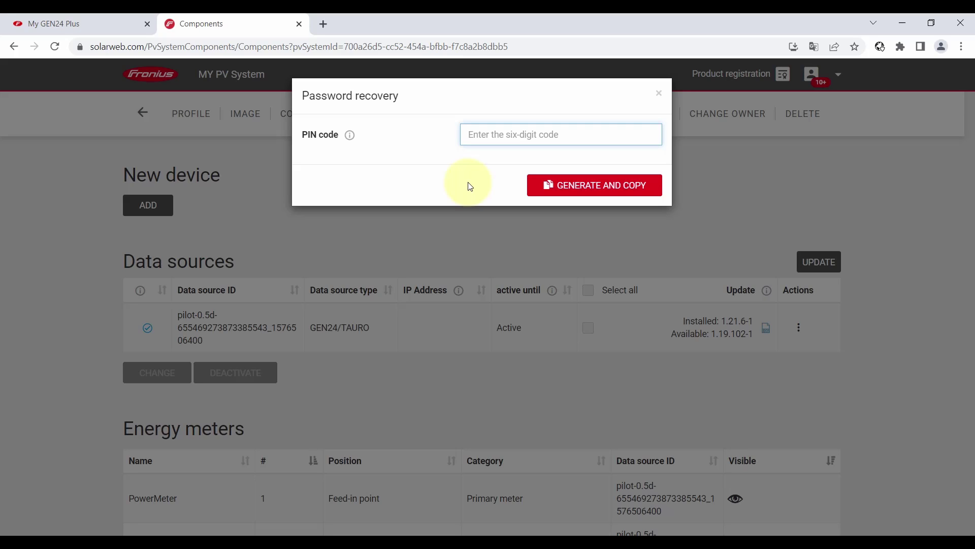
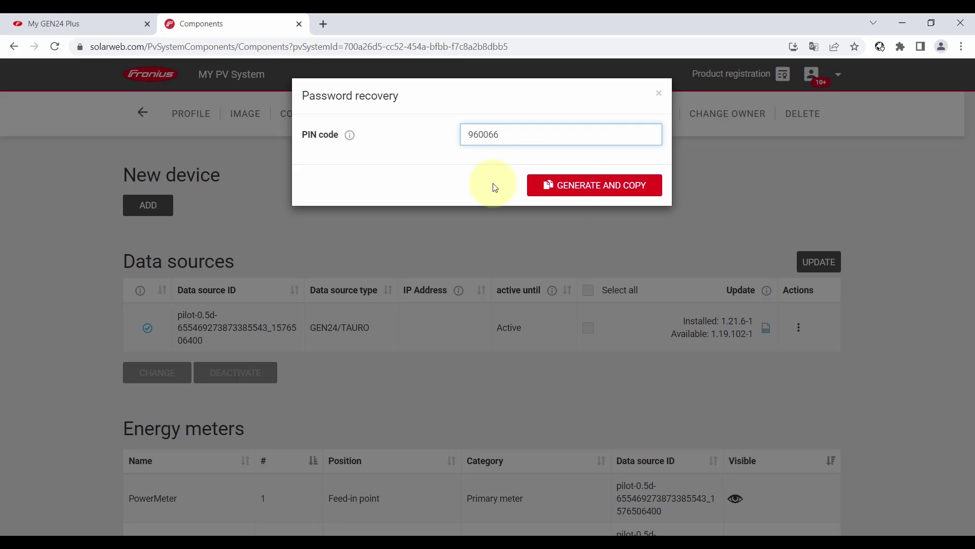
pyautogui.click(580, 190)
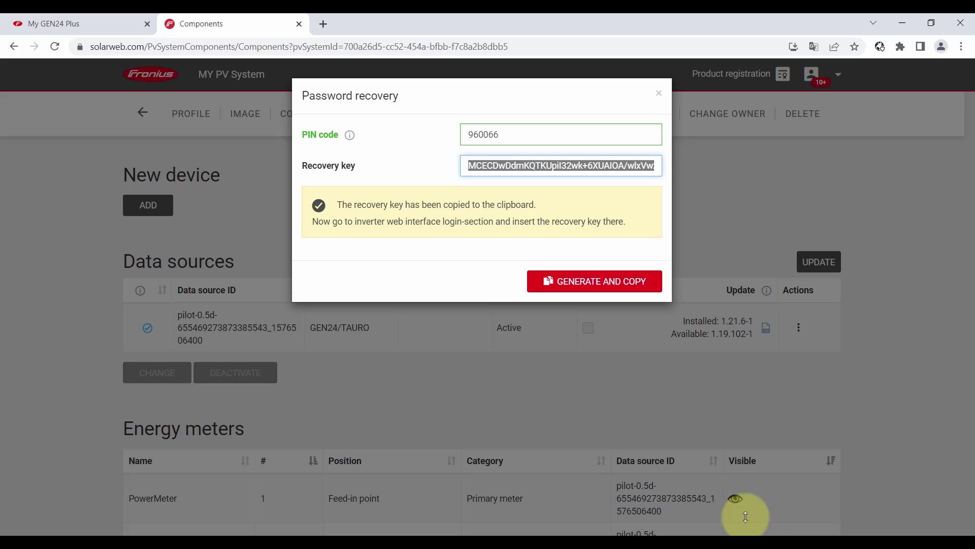
pyautogui.click(831, 542)
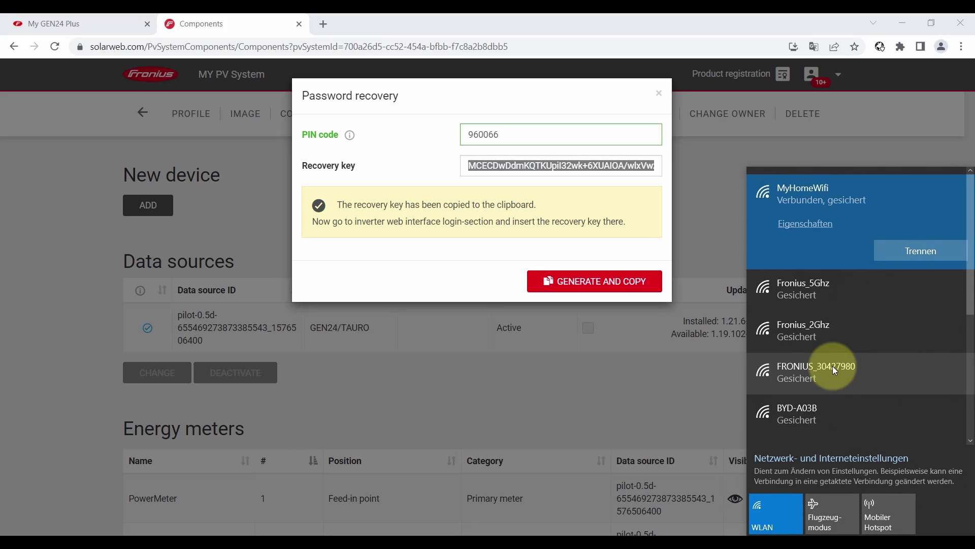
# Reconnect Wi-Fi to FRONIUS_30427980 and return to the My GEN24 Plus page.
pyautogui.click(833, 365)
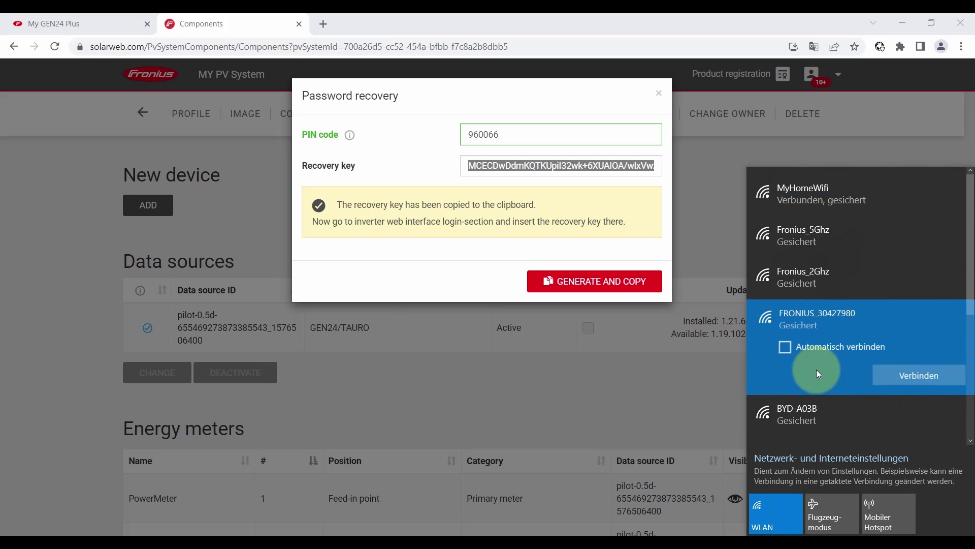
pyautogui.click(899, 376)
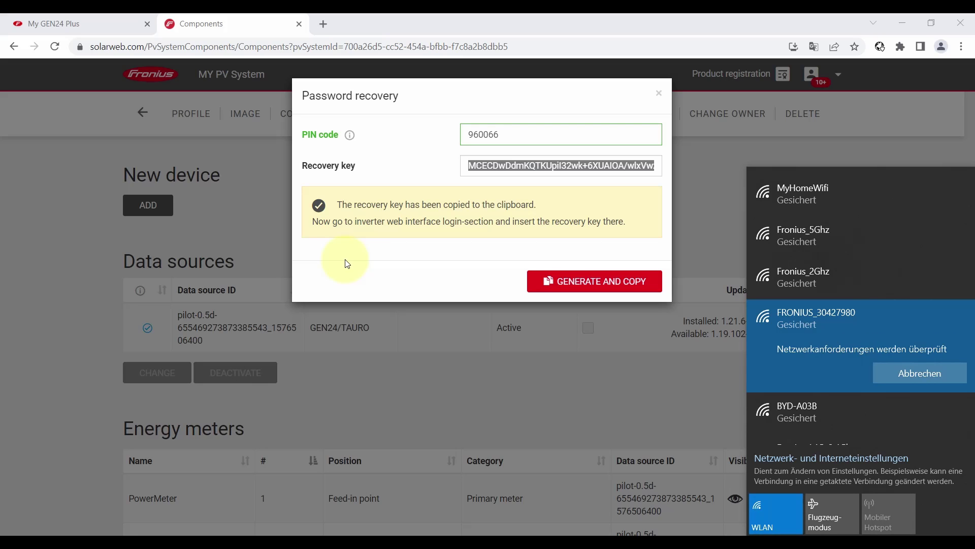
pyautogui.click(60, 31)
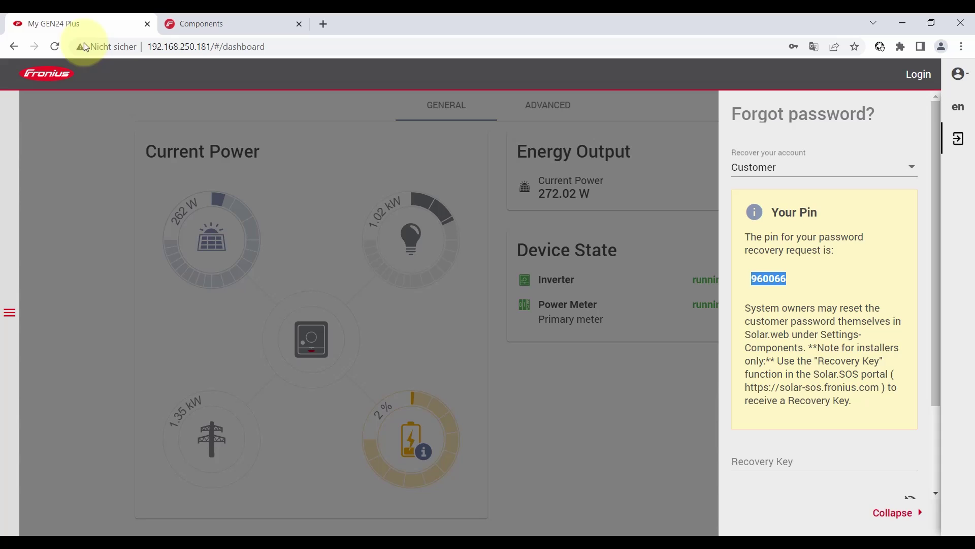
# Paste the recovery key, enter the new password twice and save the customer password reset.
pyautogui.click(758, 460)
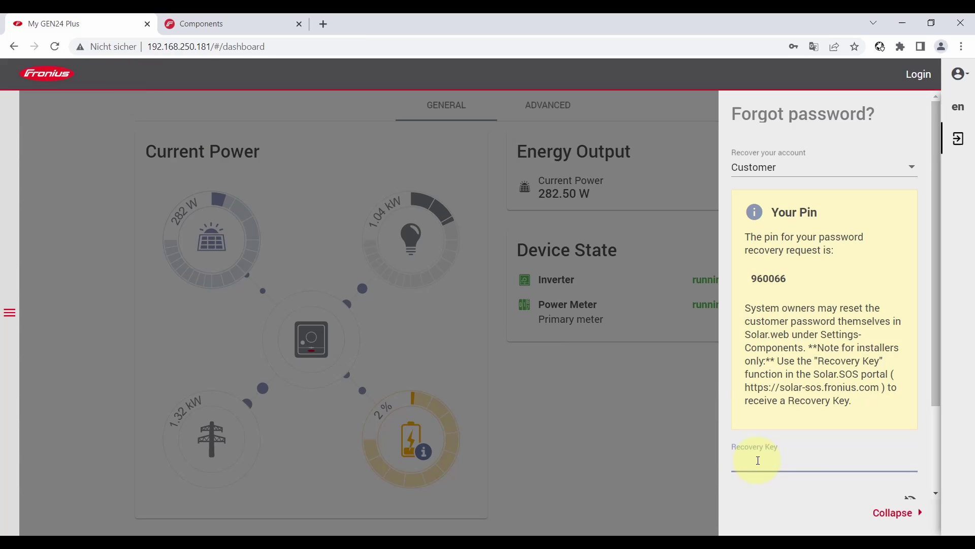
pyautogui.hotkey('ctrl', 'v')
pyautogui.scroll(-1, 824, 440)
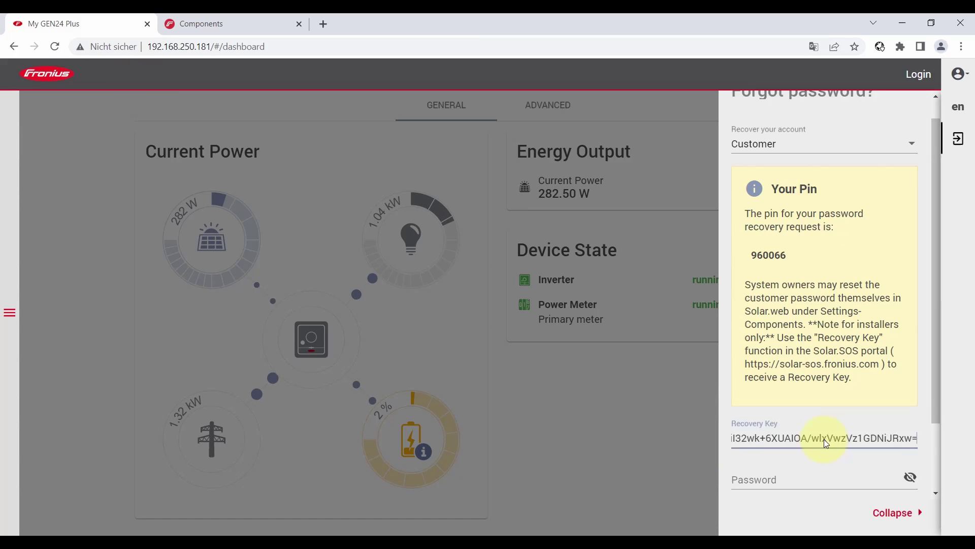
pyautogui.scroll(-1, 824, 439)
pyautogui.click(770, 441)
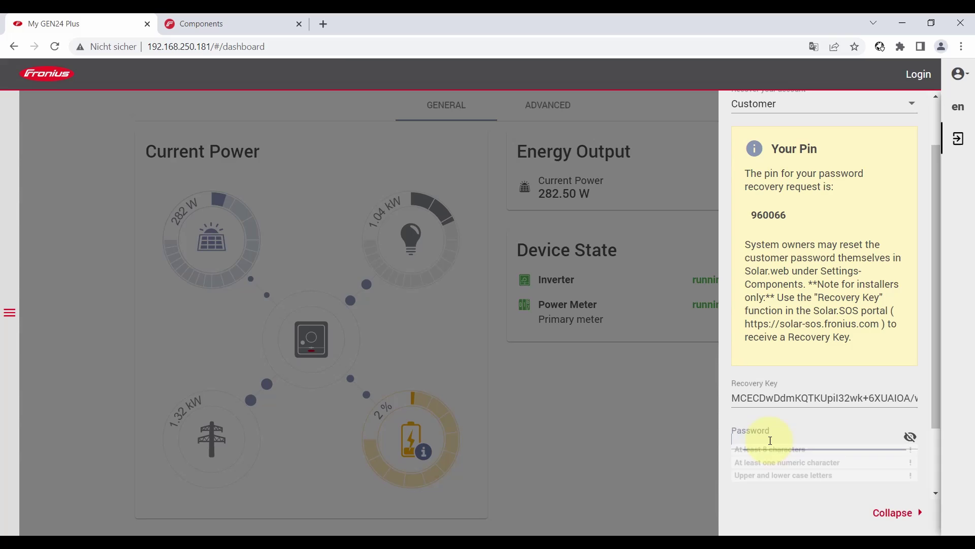
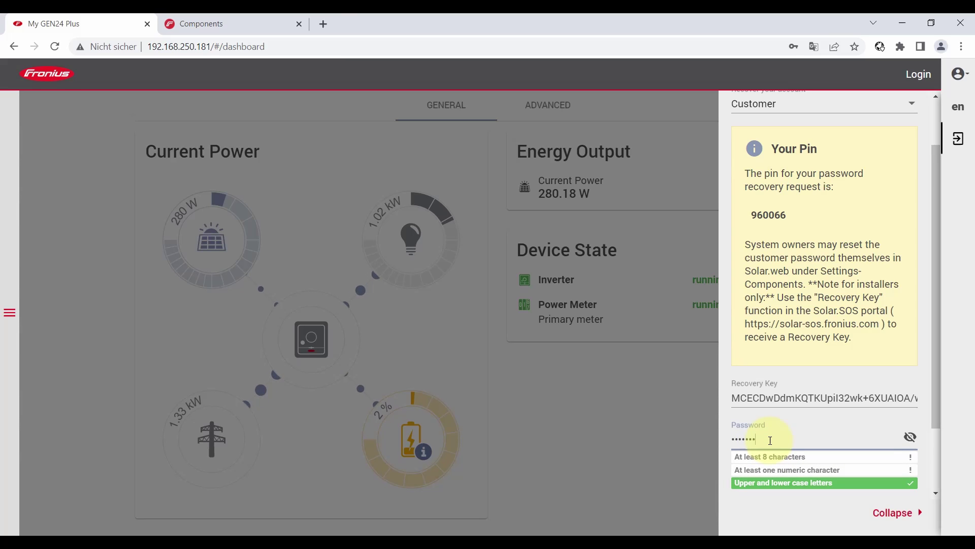
pyautogui.click(789, 480)
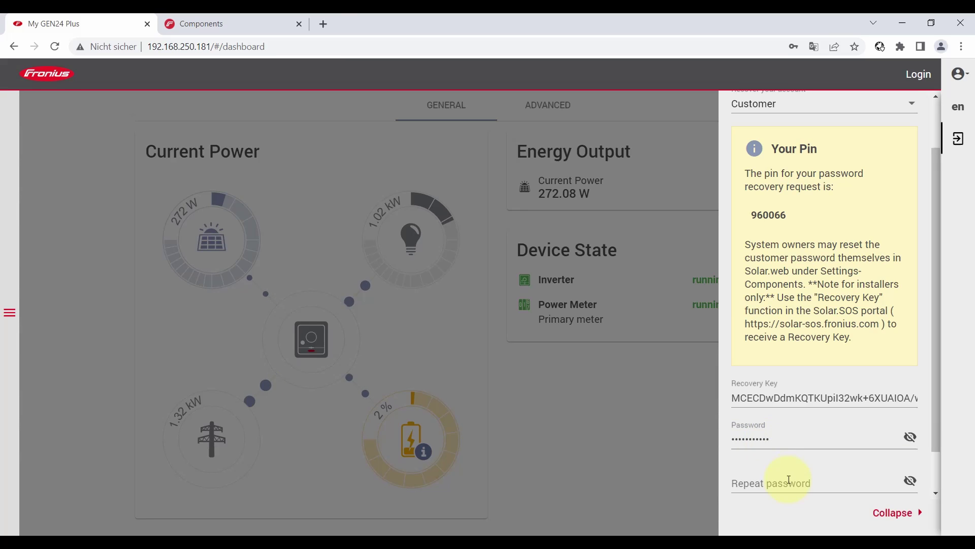
pyautogui.scroll(-1, 789, 480)
pyautogui.click(775, 440)
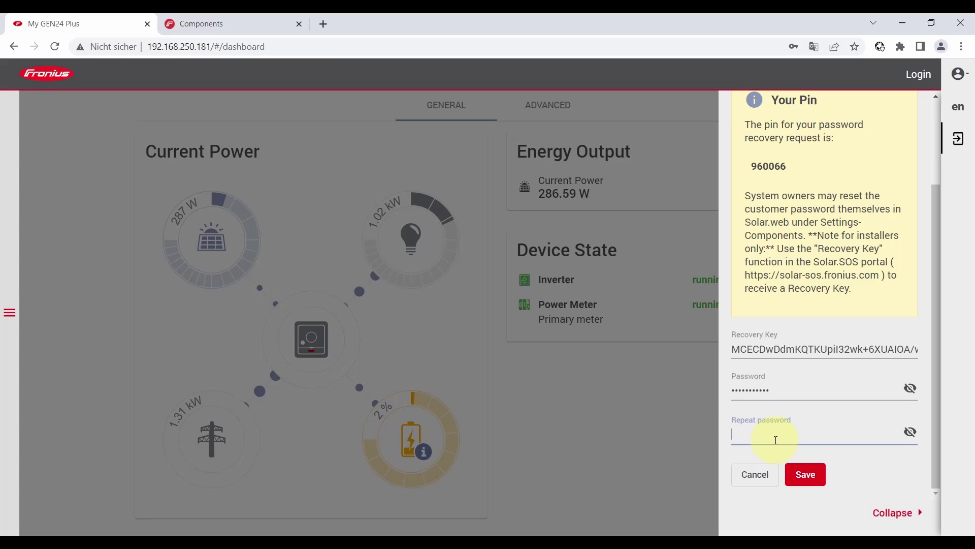
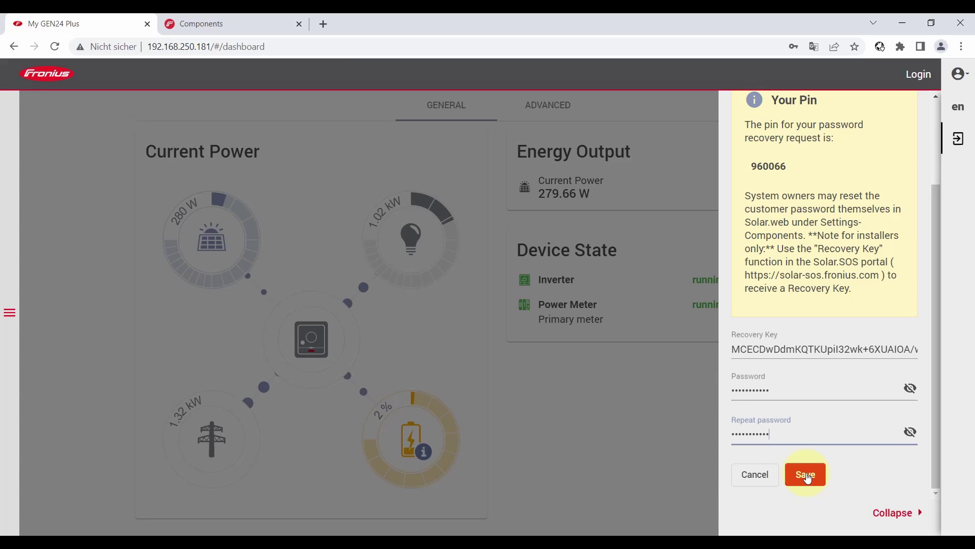
pyautogui.click(806, 477)
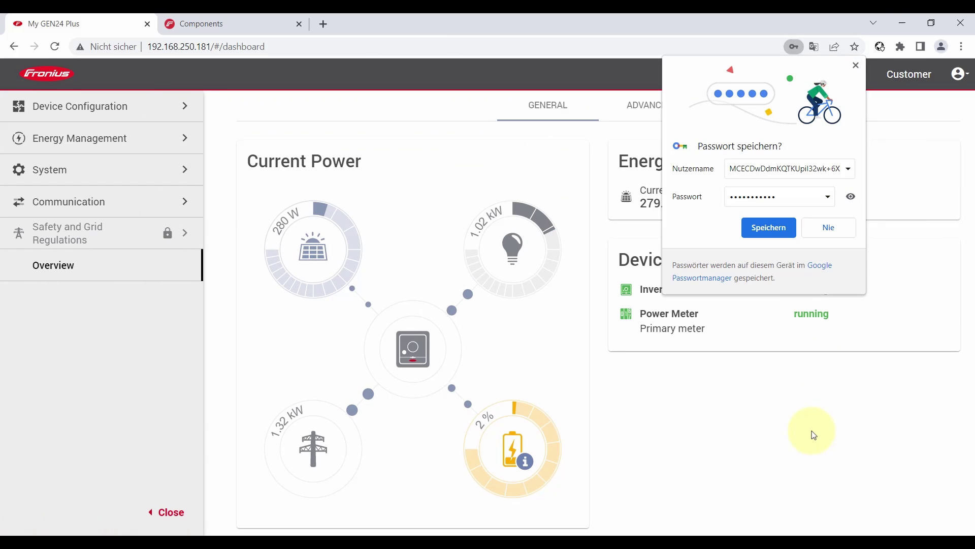
# Dismiss Chrome's Passwort speichern? offer, leaving the Customer dashboard.
pyautogui.click(856, 65)
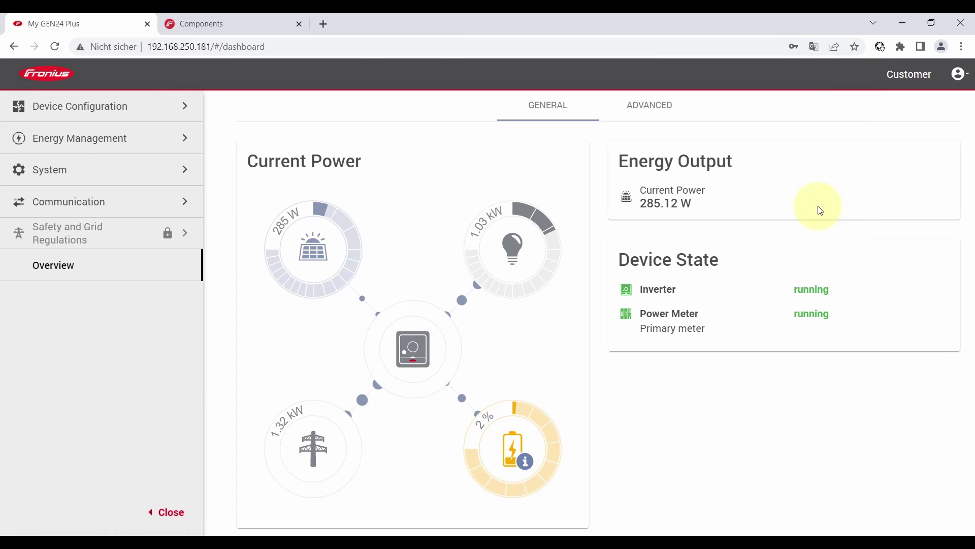